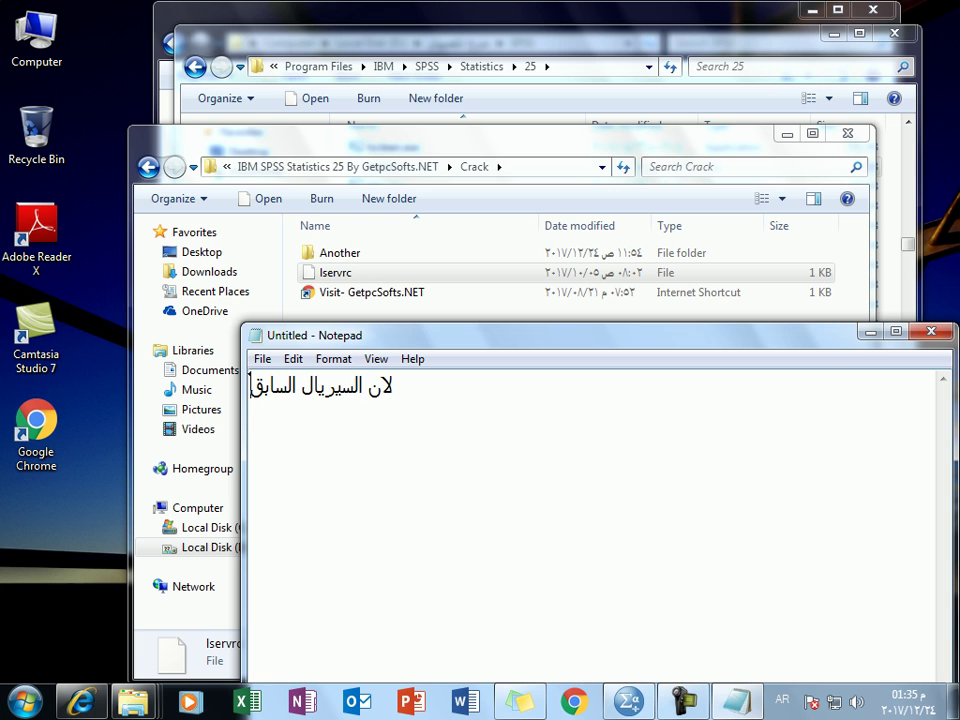
- Complete the note's first line as "لان السيريال السابق لم يعمل" and start a new line
type("لم ")
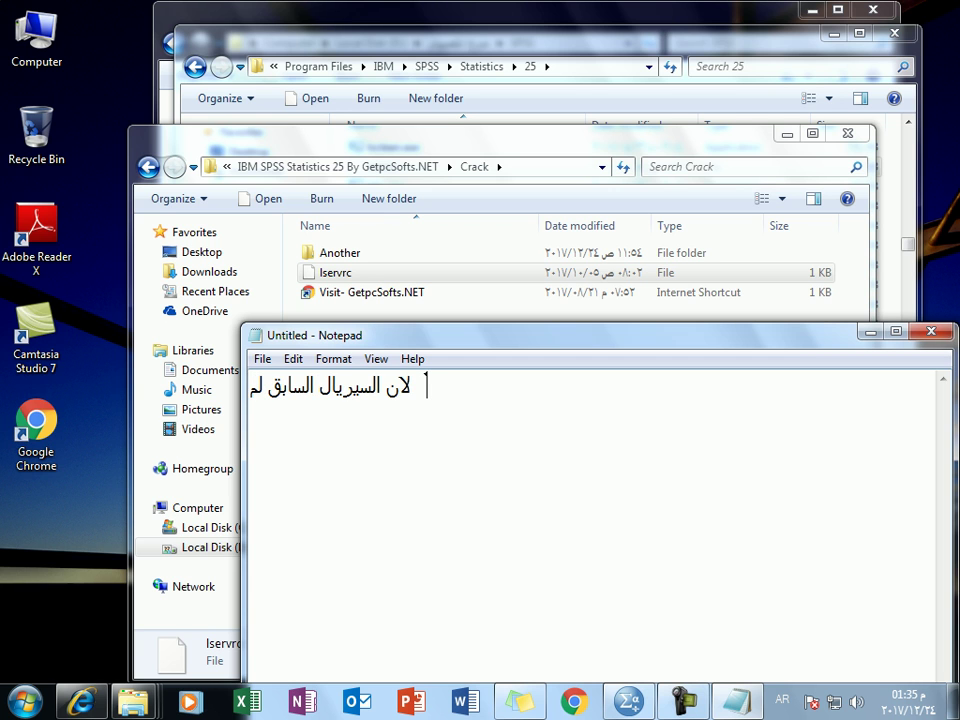
type("ب")
key("BackSpace")
type("يعمل")
key("Return")
- Write "فننسخ الرقم الاخر ونضعه مكان" as the note's second line
type("فننسخ")
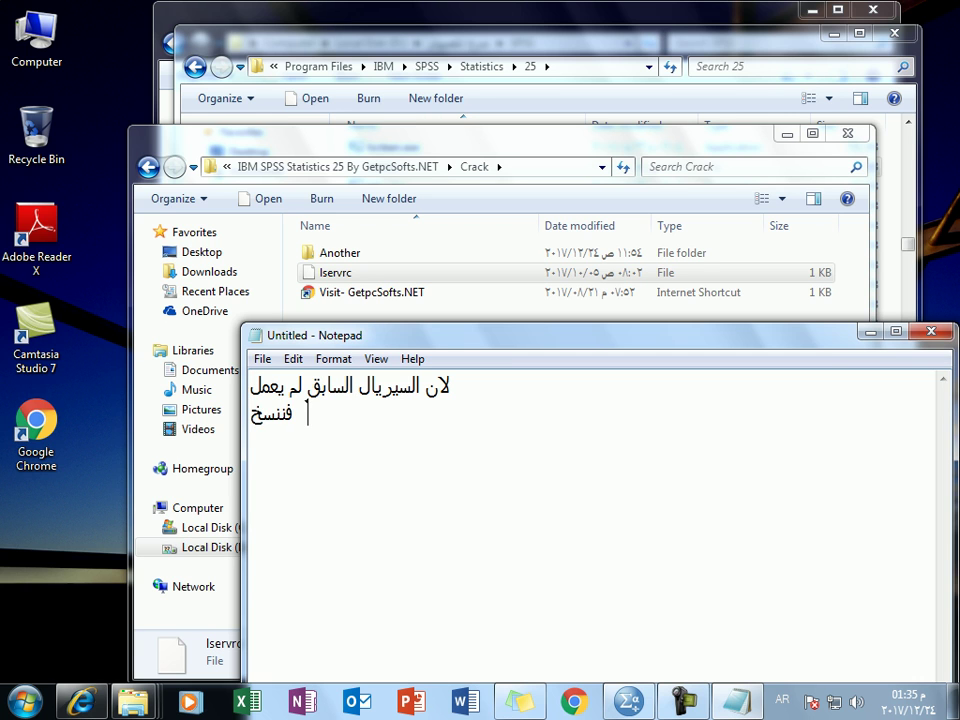
type(" الرقم الا")
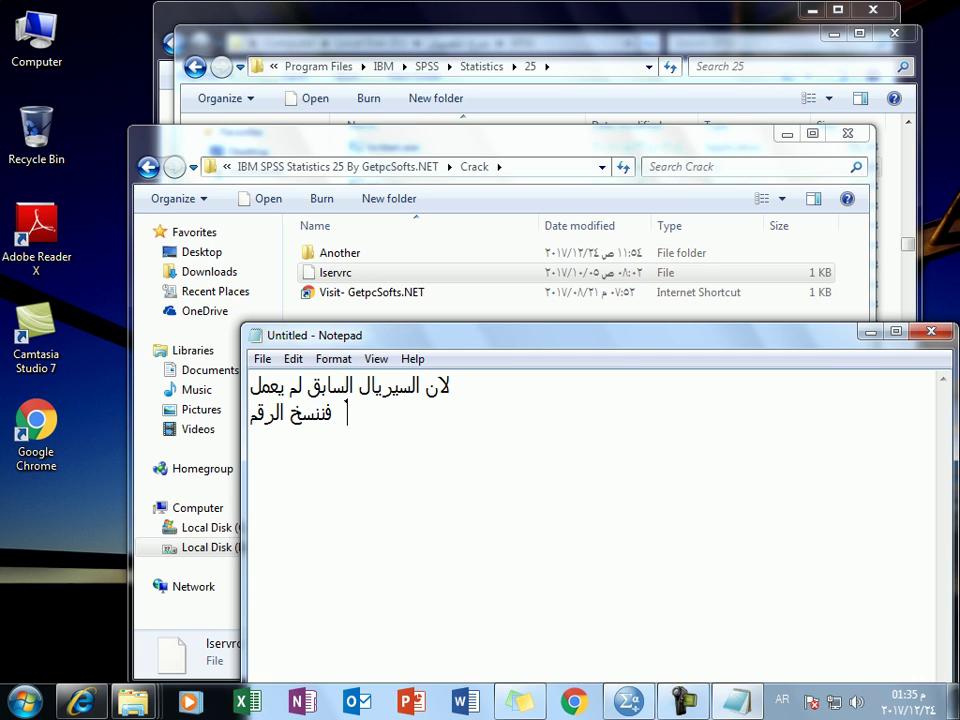
type("خر")
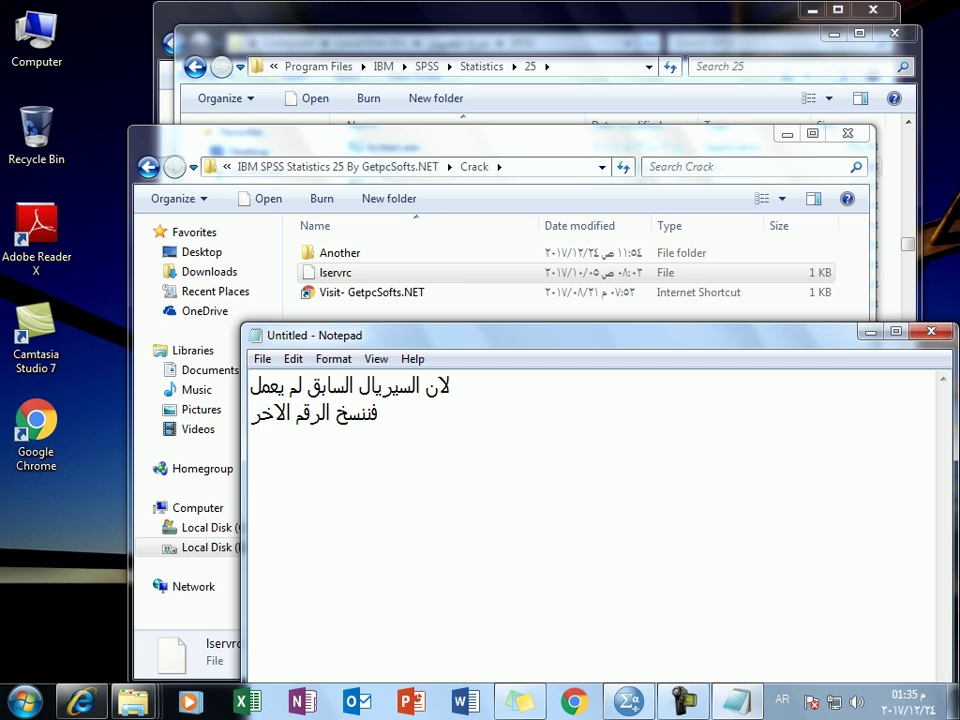
type(" ونضعه ")
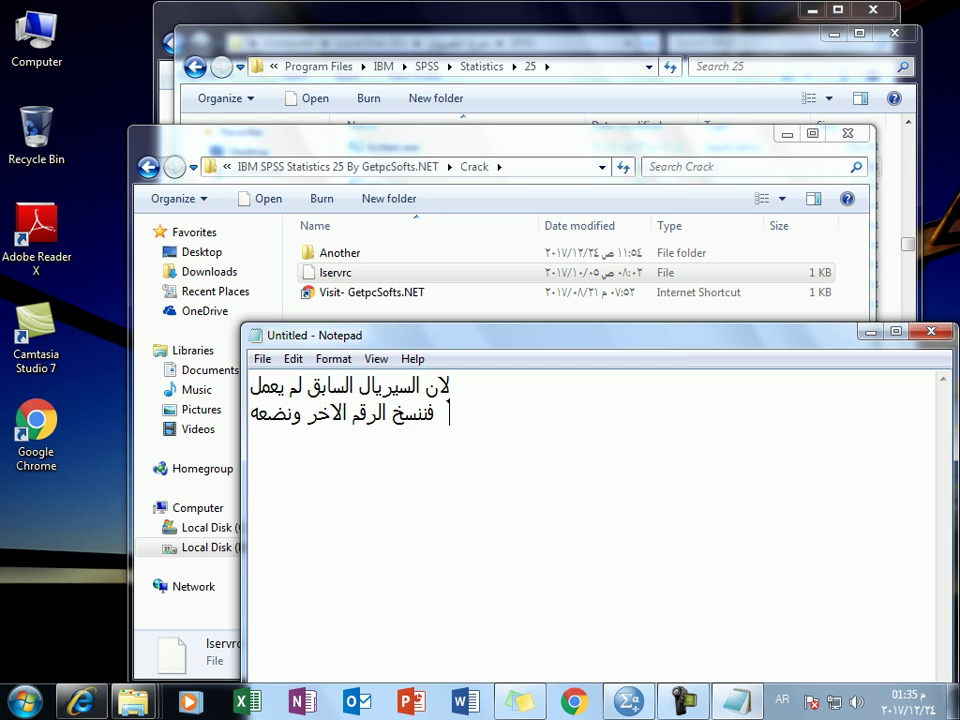
type("مكان")
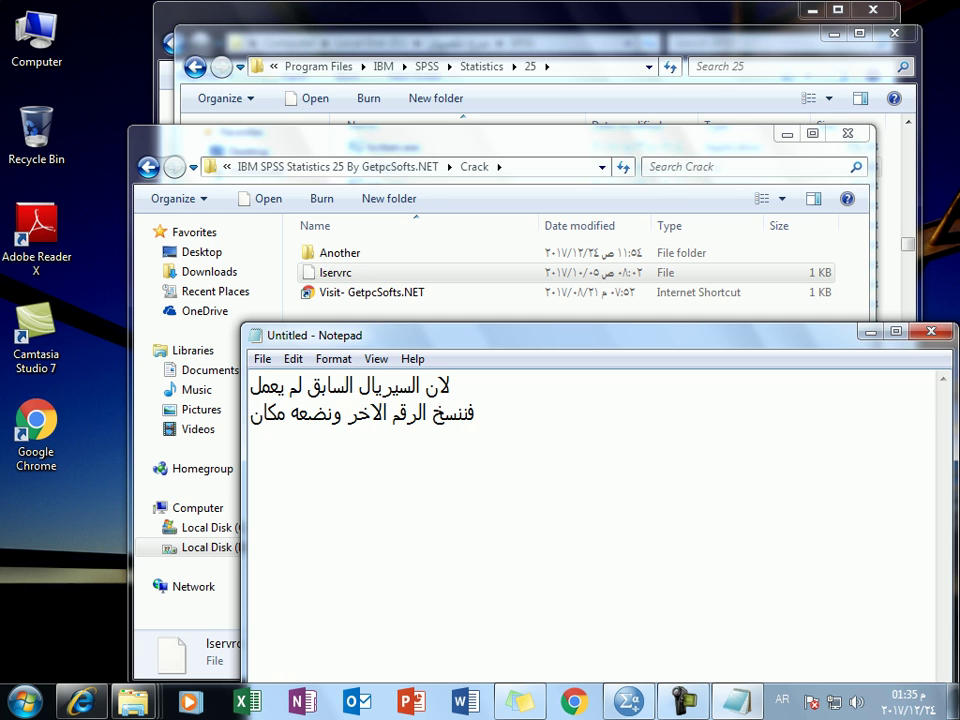
- Copy the lservrc file from the Crack folder
left_click(330, 272)
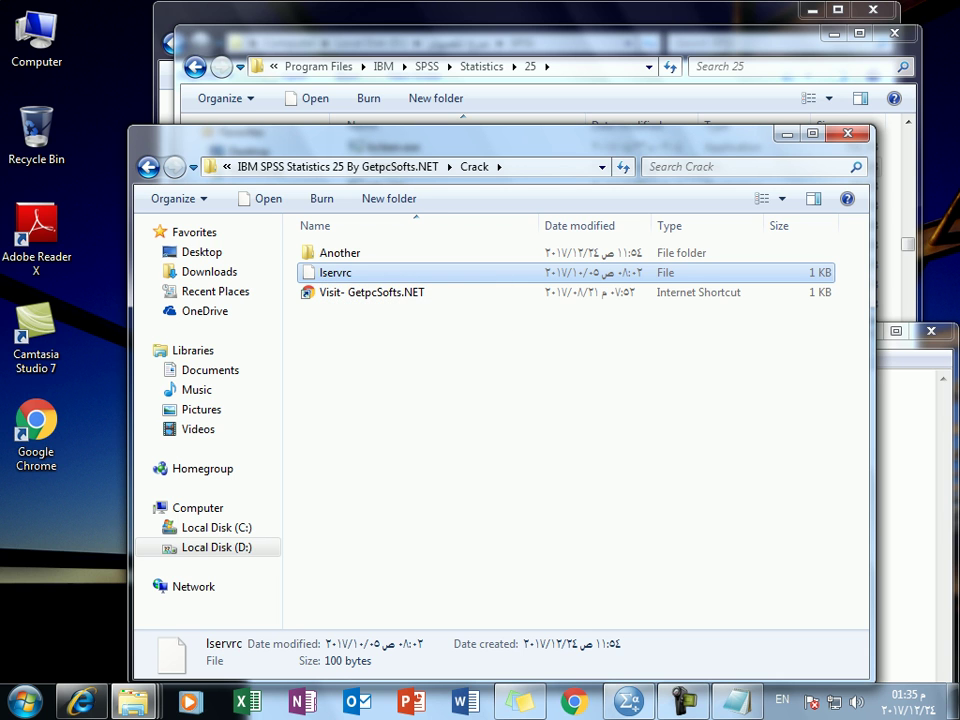
right_click(451, 275)
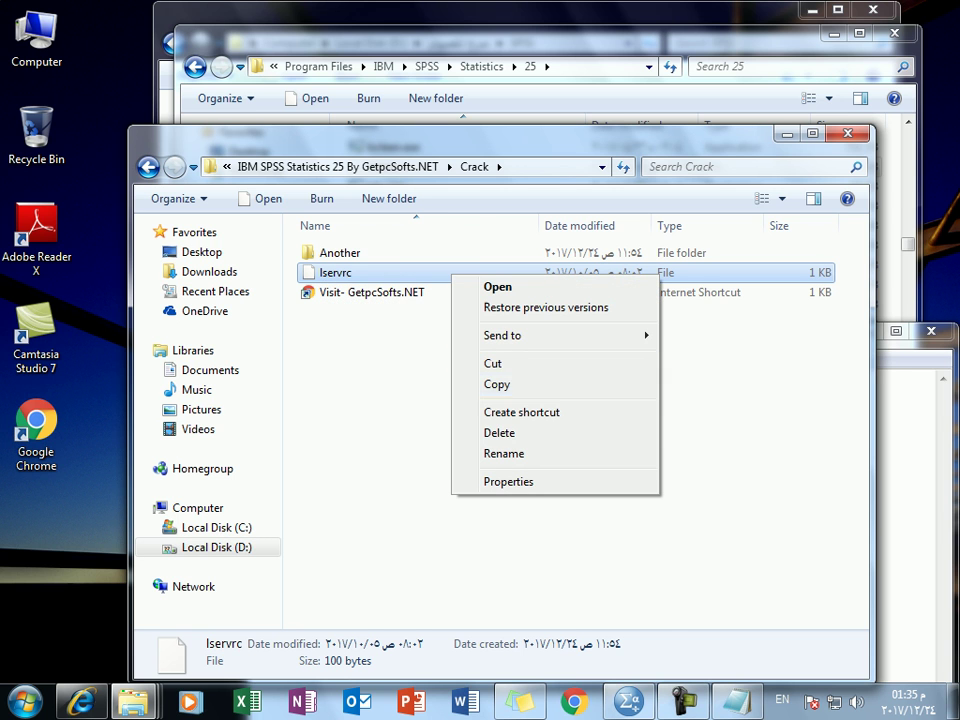
left_click(497, 384)
- Switch to the installation's folder window and navigate through IBM and SPSS to Statistics\25
left_click(133, 701)
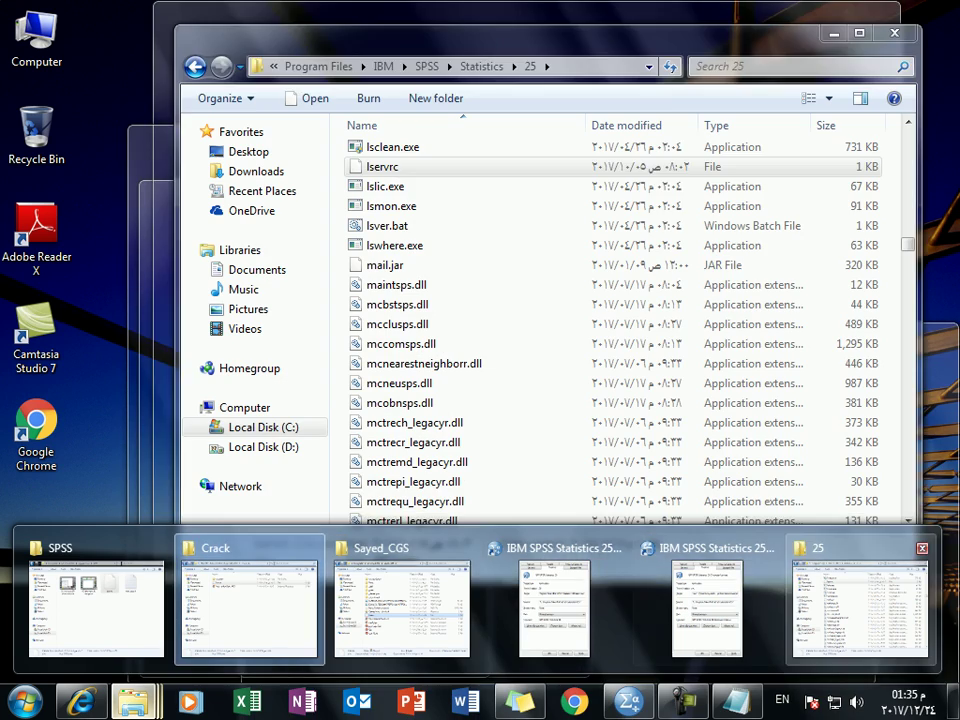
left_click(860, 605)
left_click(320, 66)
double_click(378, 191)
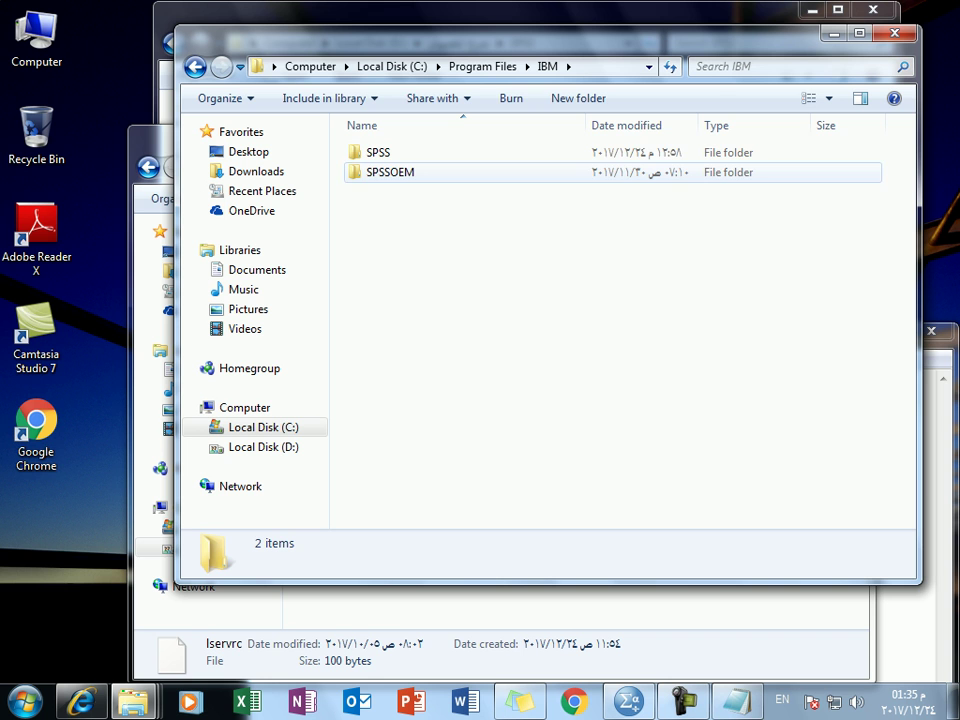
double_click(378, 152)
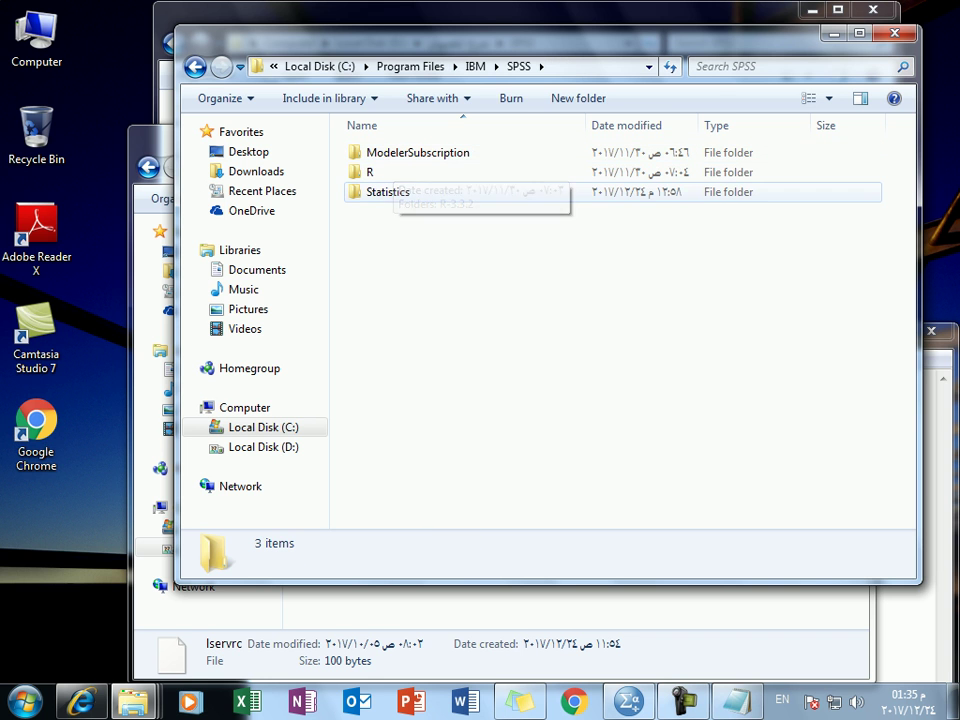
double_click(385, 191)
double_click(371, 152)
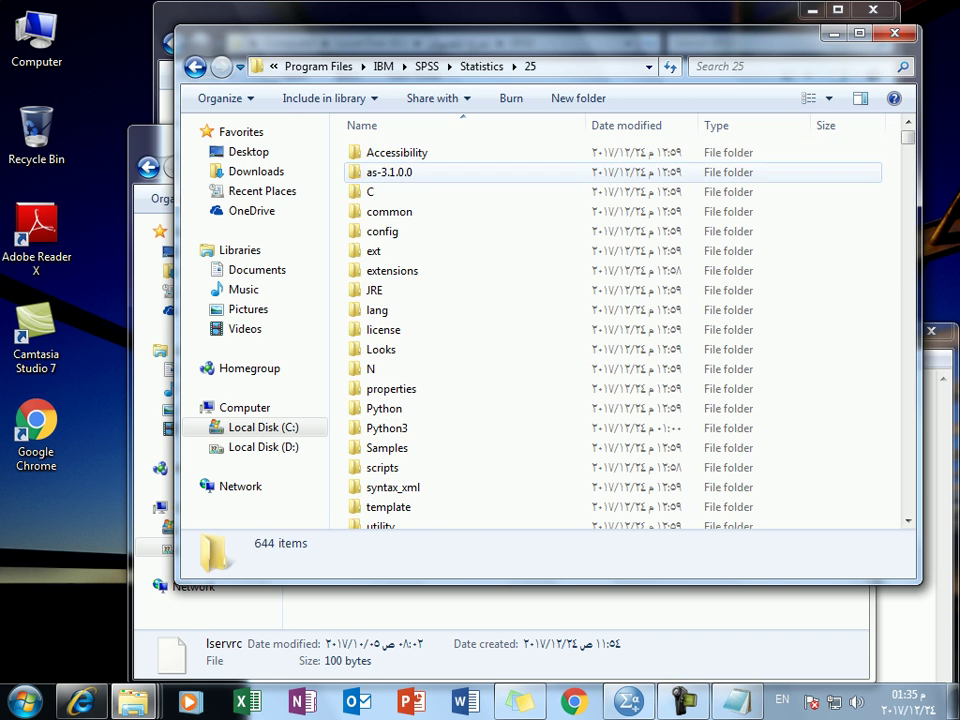
- Paste lservrc into the Statistics\25 folder, replacing the existing file with administrator permission
scroll(440, 240, "down", 3)
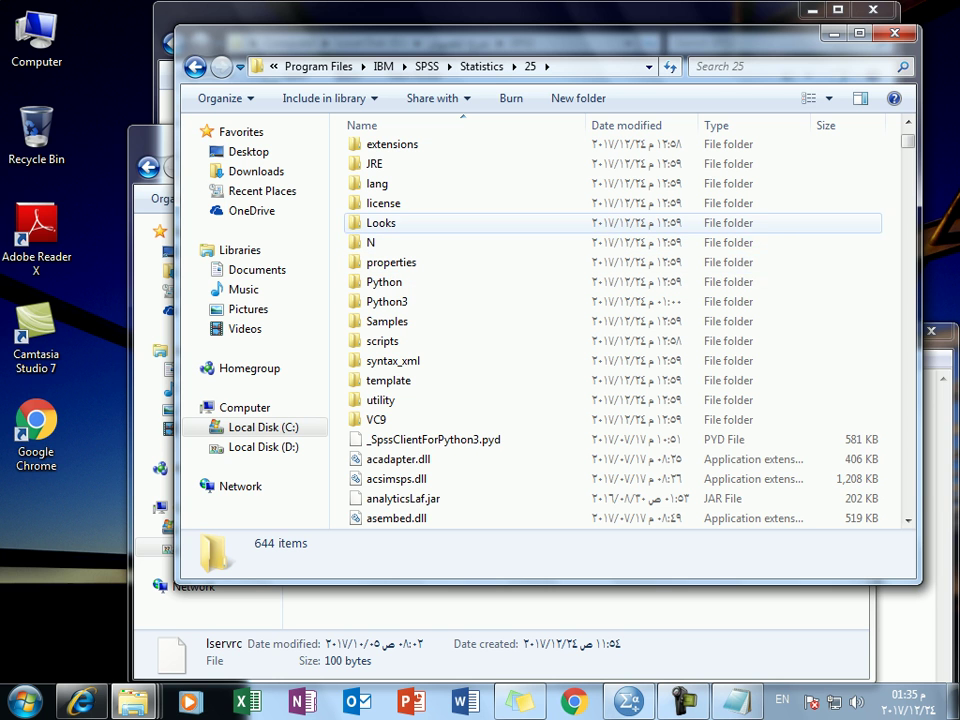
right_click(733, 228)
left_click(776, 357)
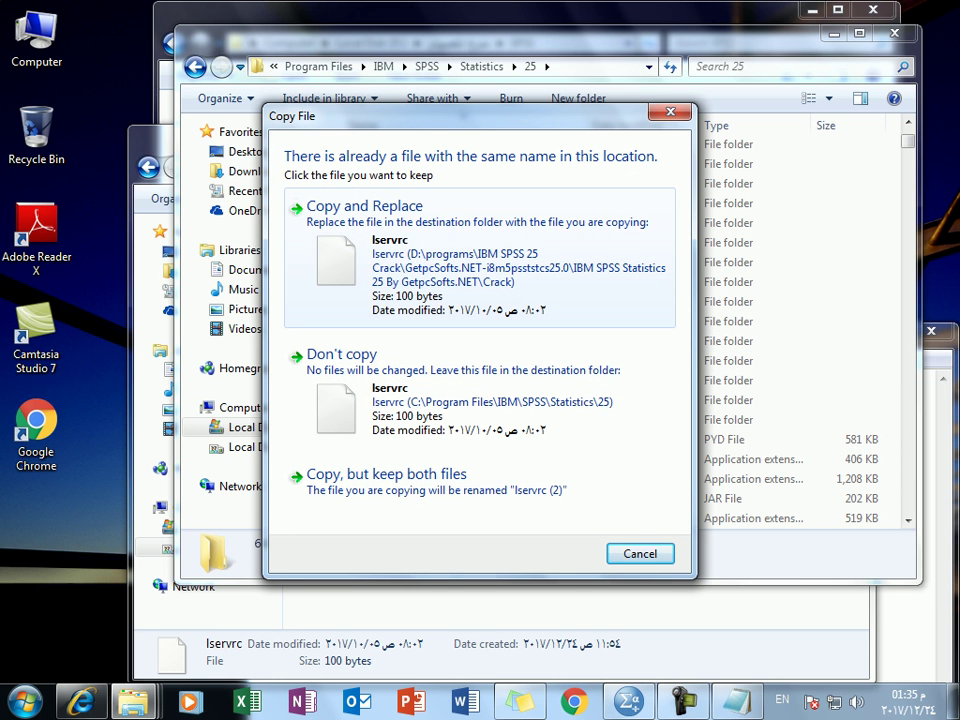
left_click(480, 258)
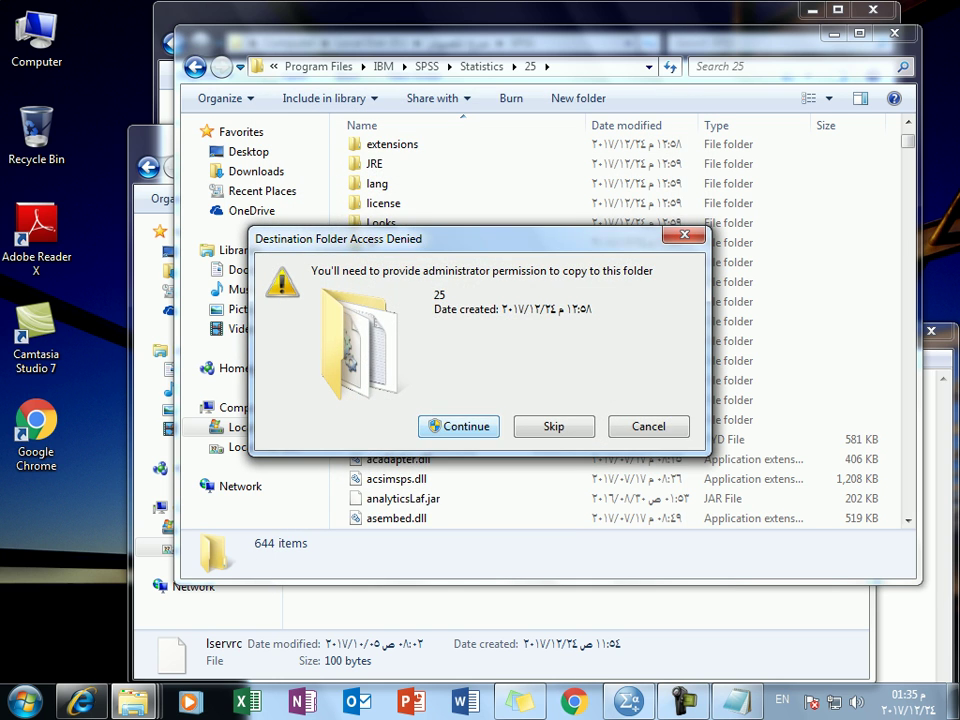
left_click(458, 430)
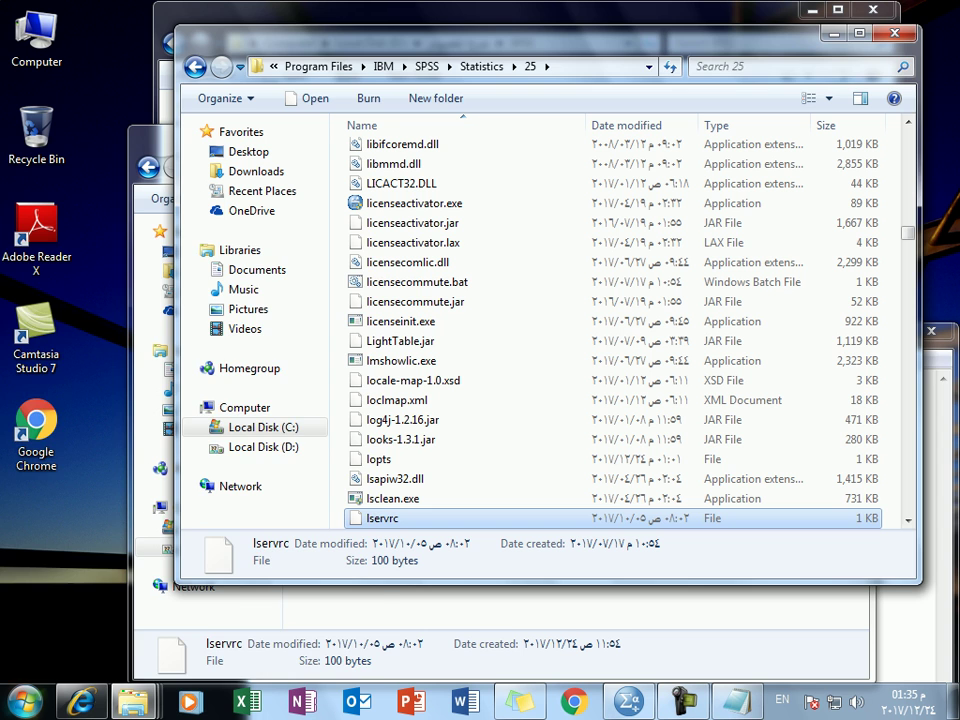
- Launch IBM SPSS Statistics 25 and start the license wizard from the welcome dialog
key("super")
left_click(92, 617)
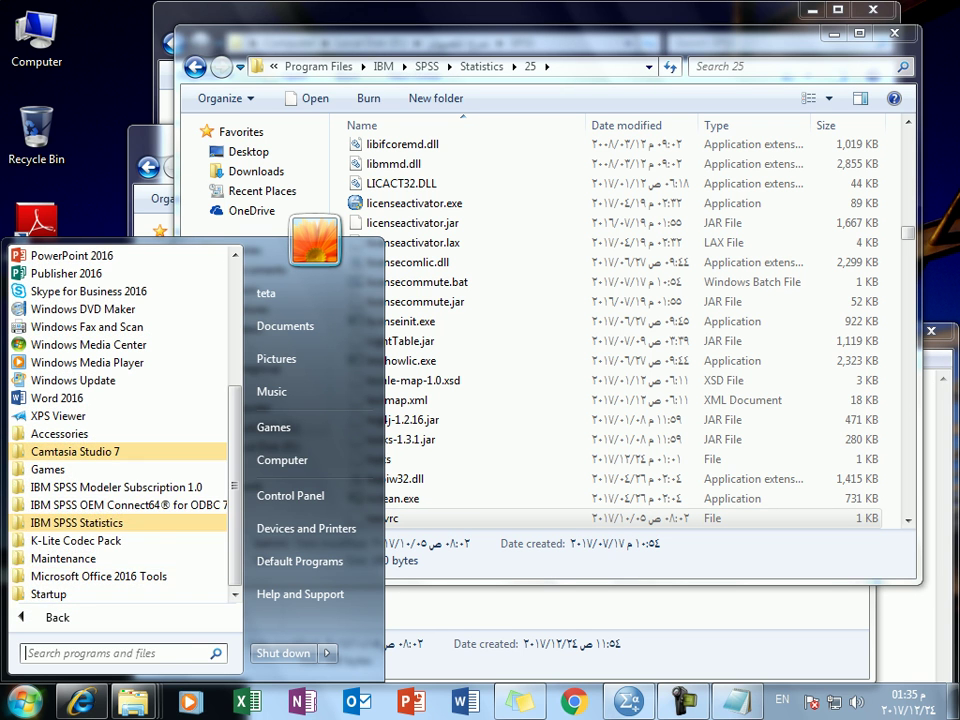
left_click(92, 522)
scroll(98, 493, "down", 1)
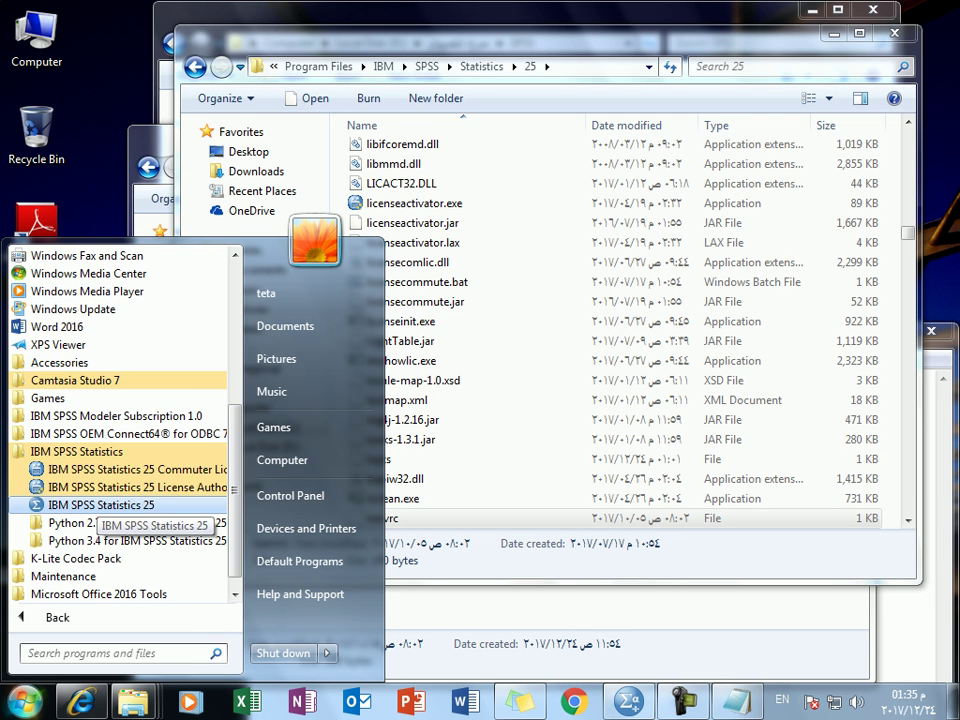
left_click(95, 505)
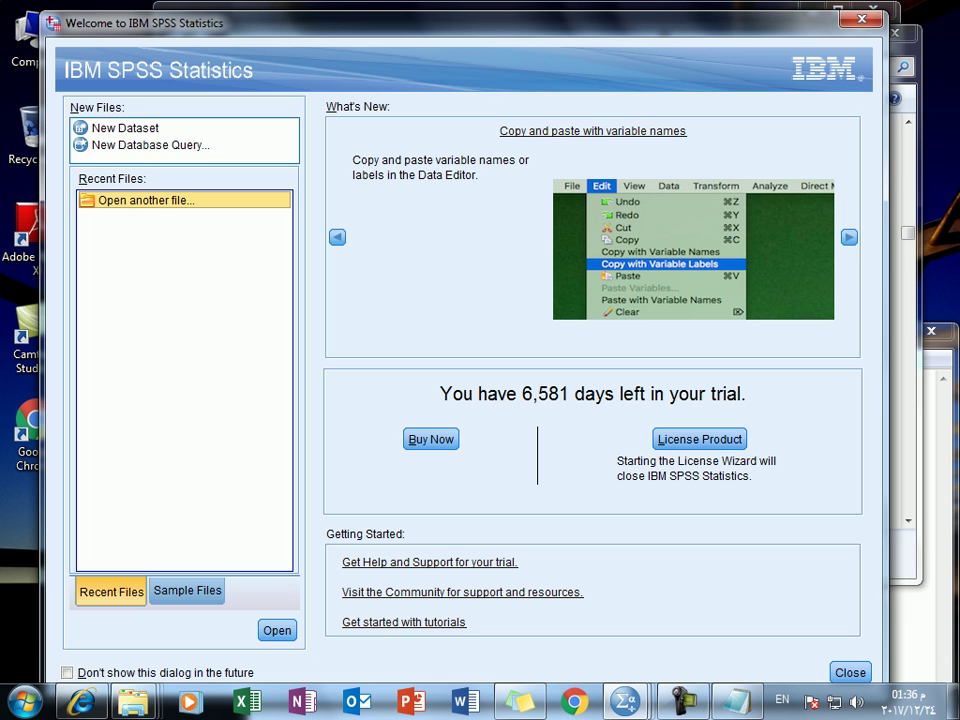
left_click(849, 237)
left_click(699, 439)
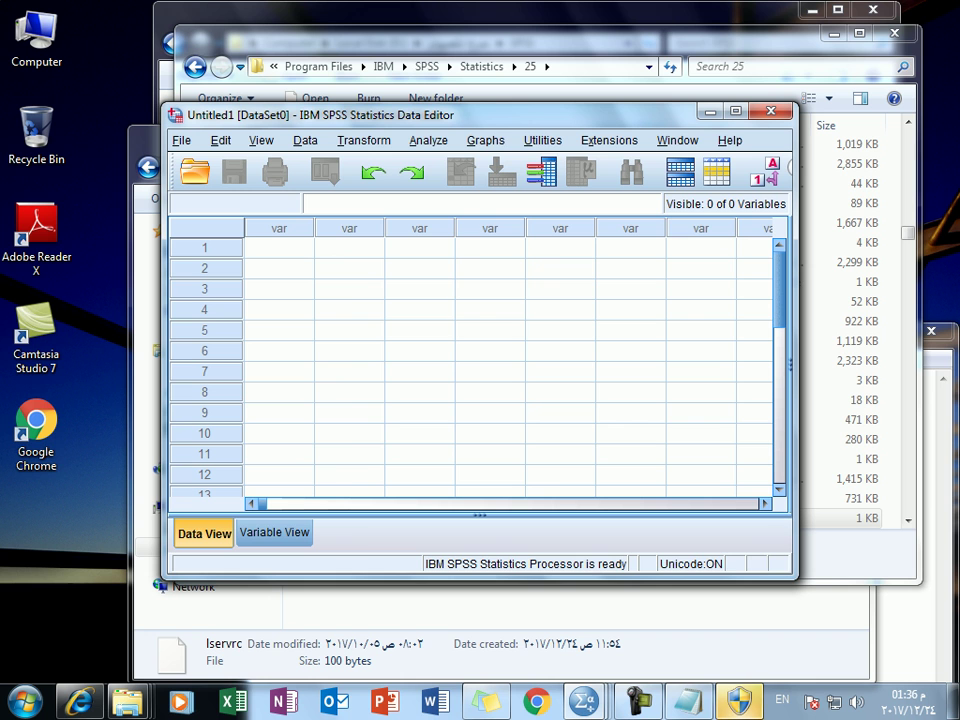
left_click(490, 310)
left_click(364, 141)
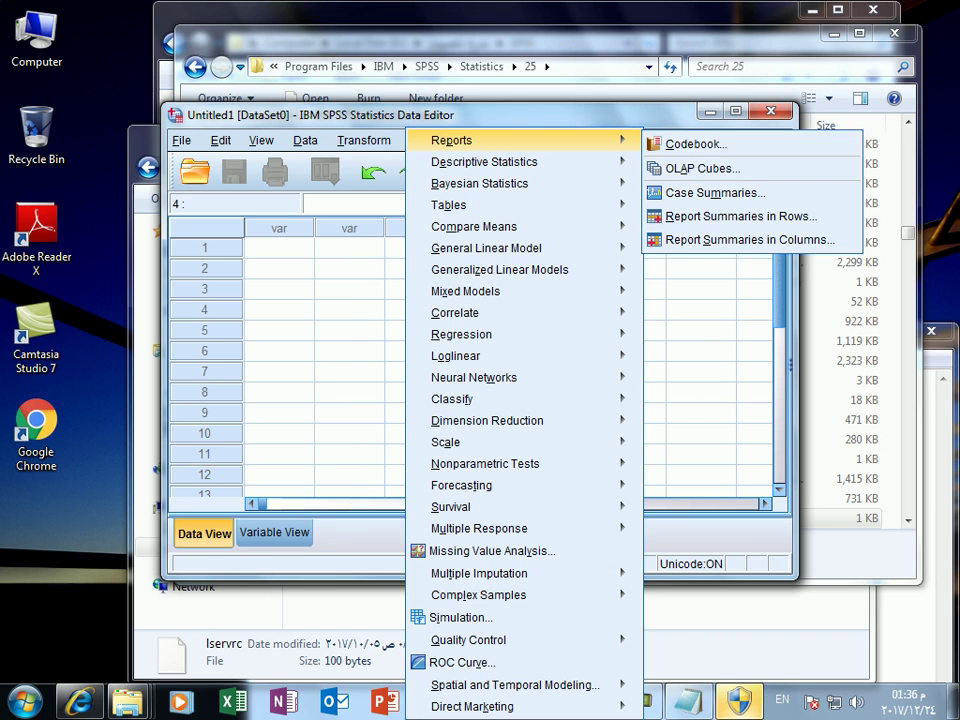
left_click(620, 115)
left_click(677, 140)
left_click(609, 140)
left_click(485, 140)
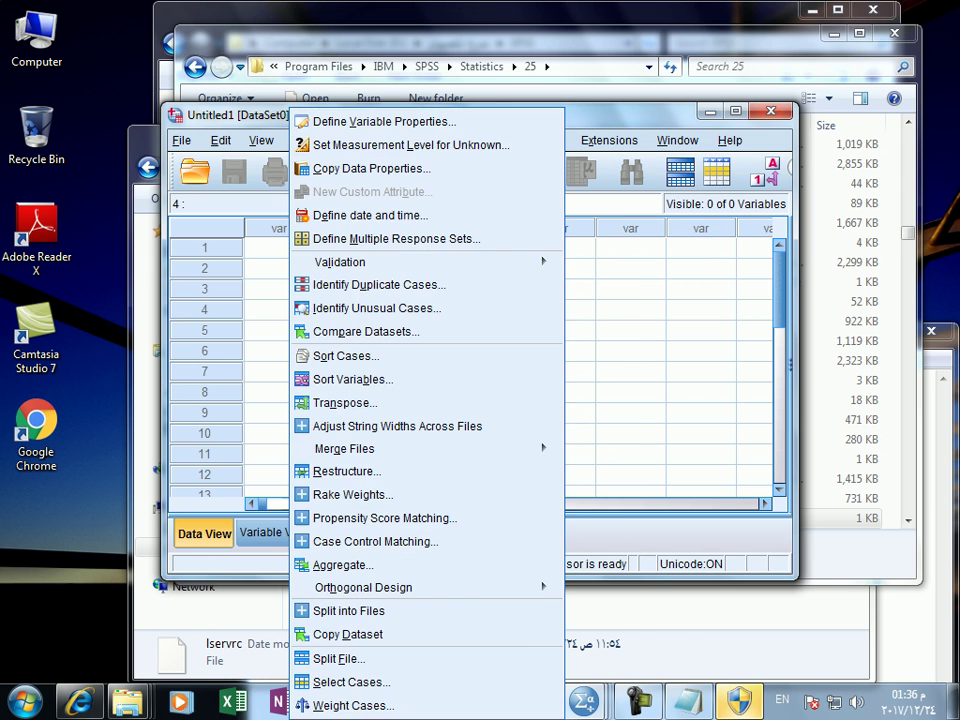
mouse_move(261, 140)
left_click(349, 413)
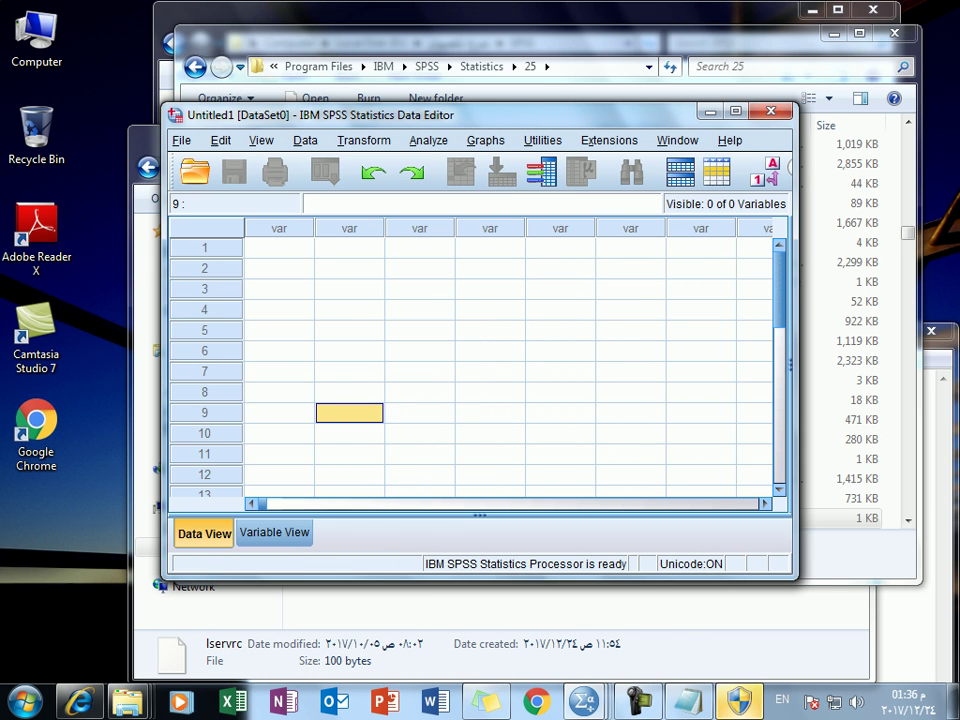
- Review the license status of all SPSS features and the product authorization options, closing the wizard without changes
left_click(739, 701)
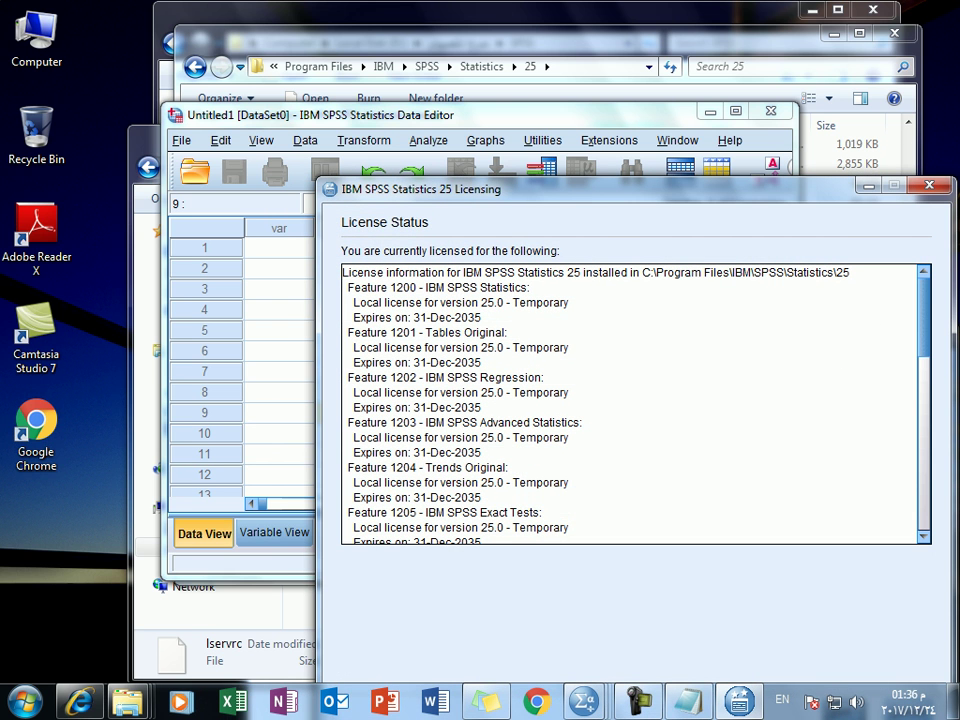
left_click_drag(620, 189, 511, 170)
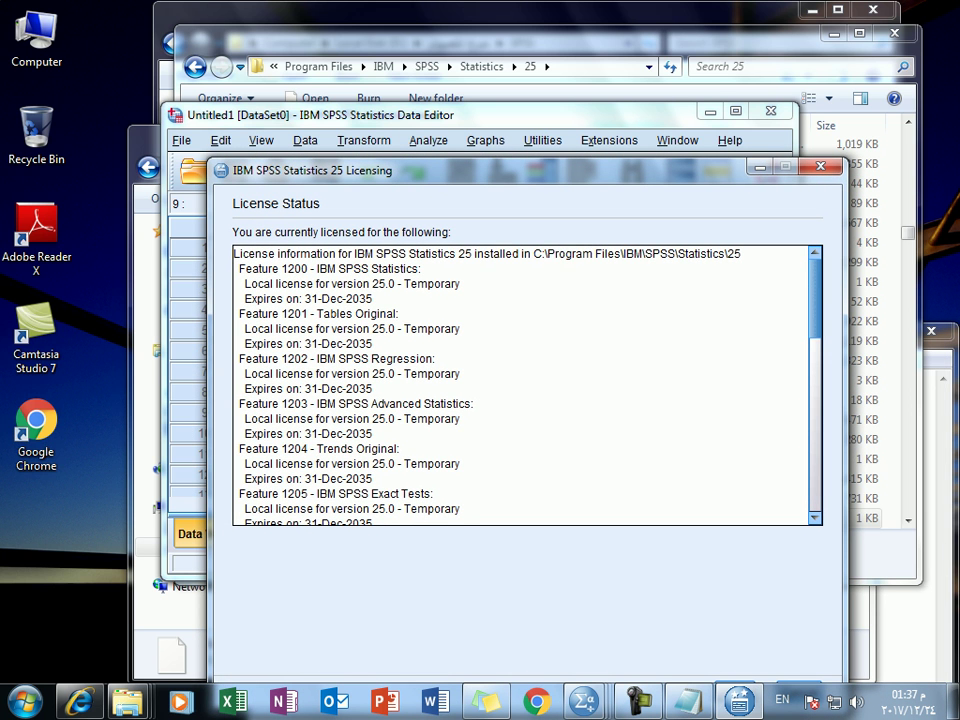
scroll(527, 385, "down", 16)
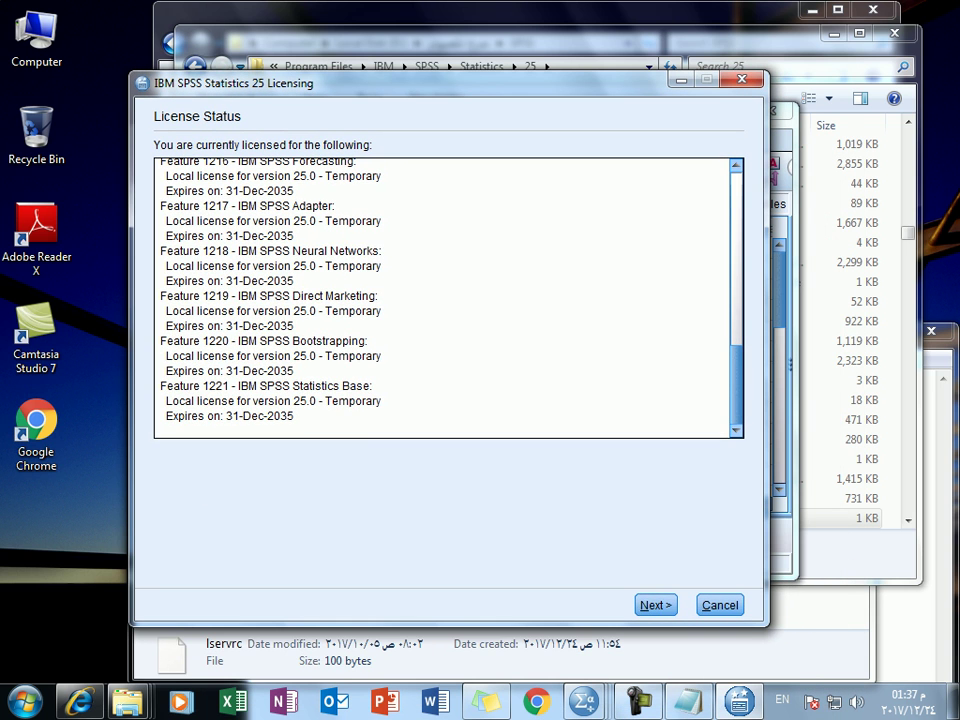
left_click(655, 605)
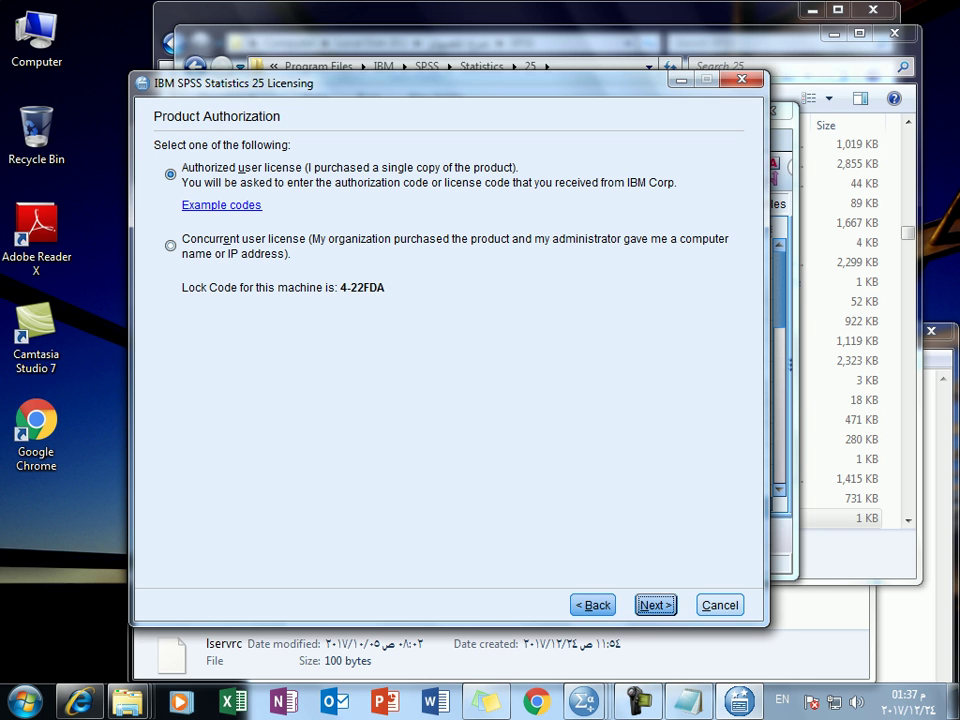
left_click(720, 605)
- Exit SPSS Statistics without saving the output viewer's contents
left_click(422, 384)
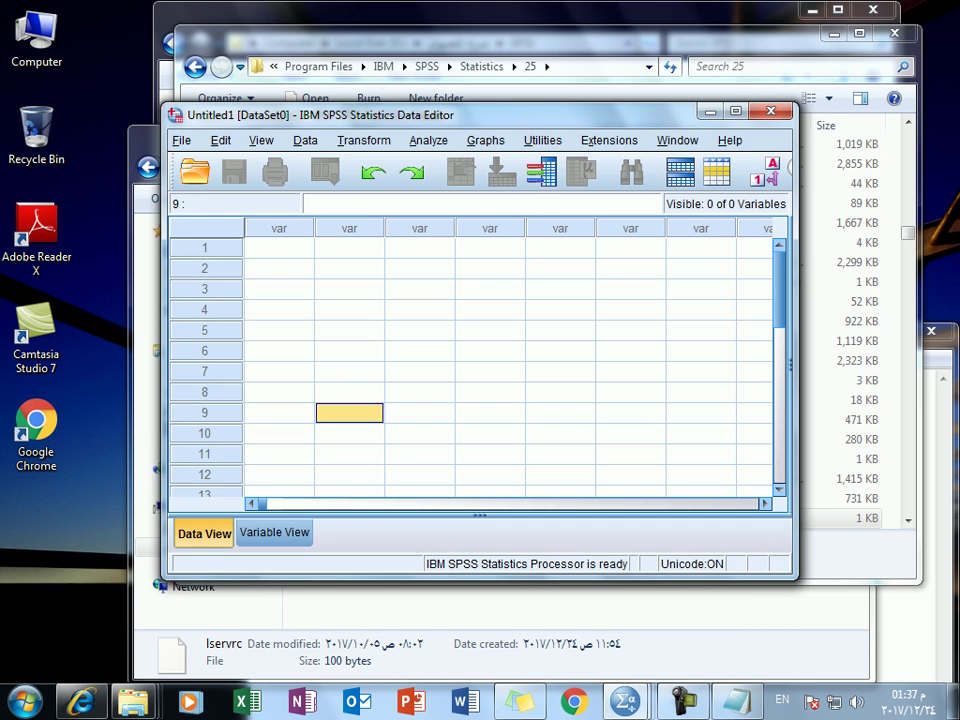
left_click(490, 393)
left_click(771, 112)
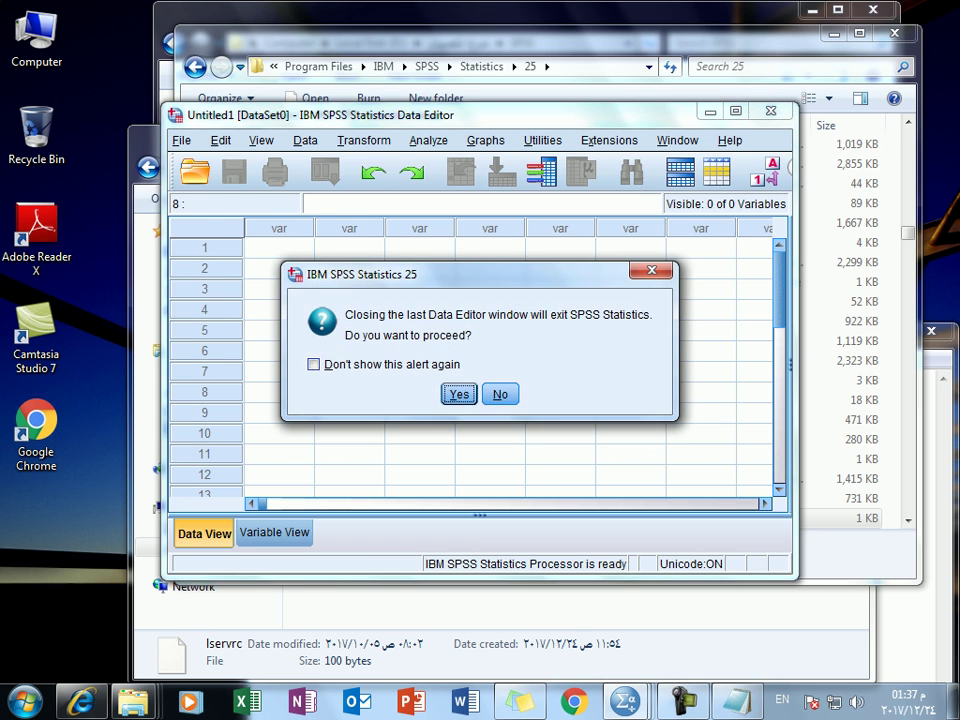
key("Return")
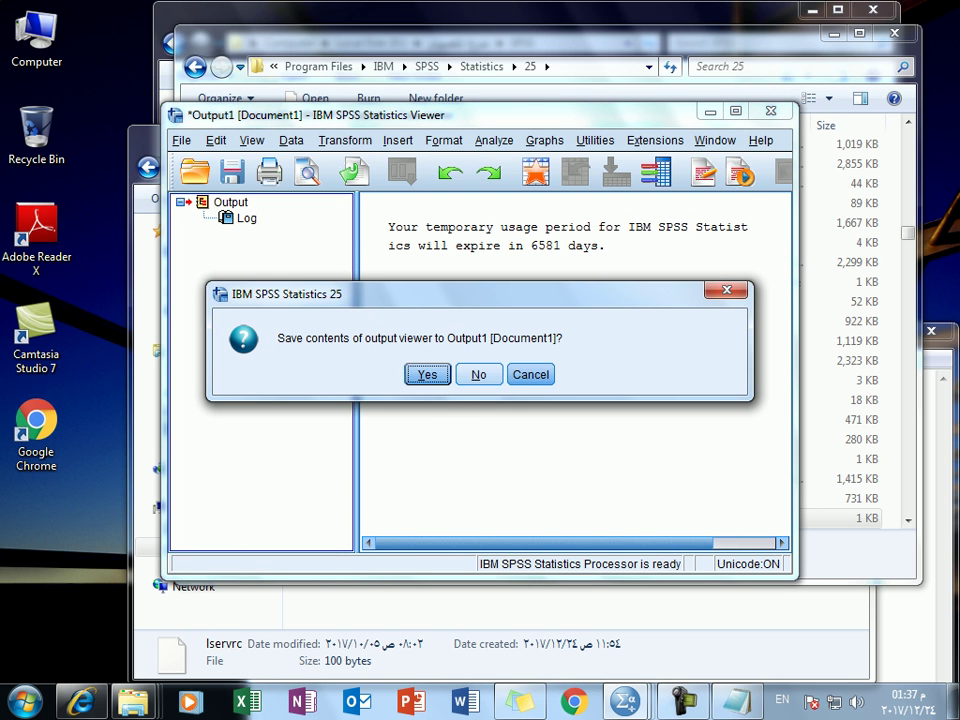
left_click(479, 375)
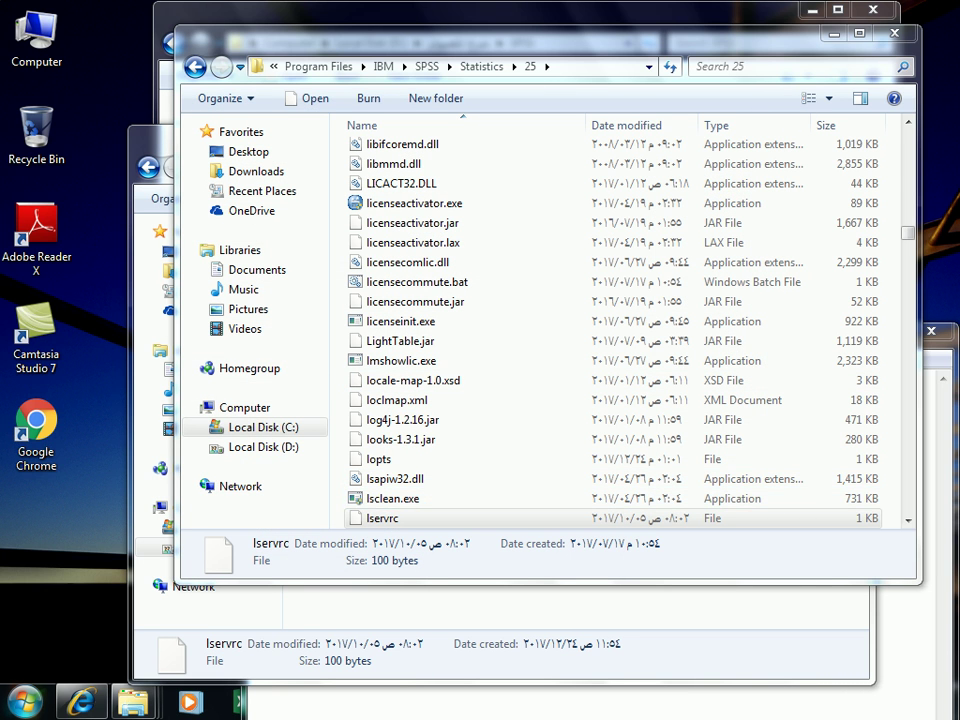
- Bring the untitled Notepad note into view and close it without saving
left_click(387, 702)
left_click_drag(600, 336, 506, 311)
left_click(837, 306)
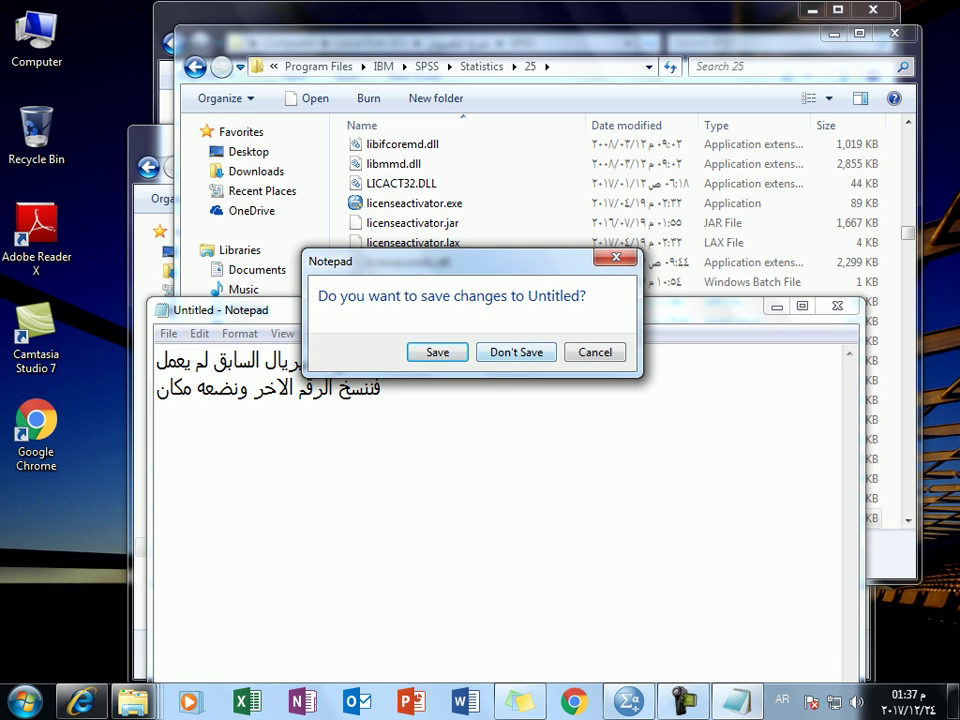
left_click(516, 352)
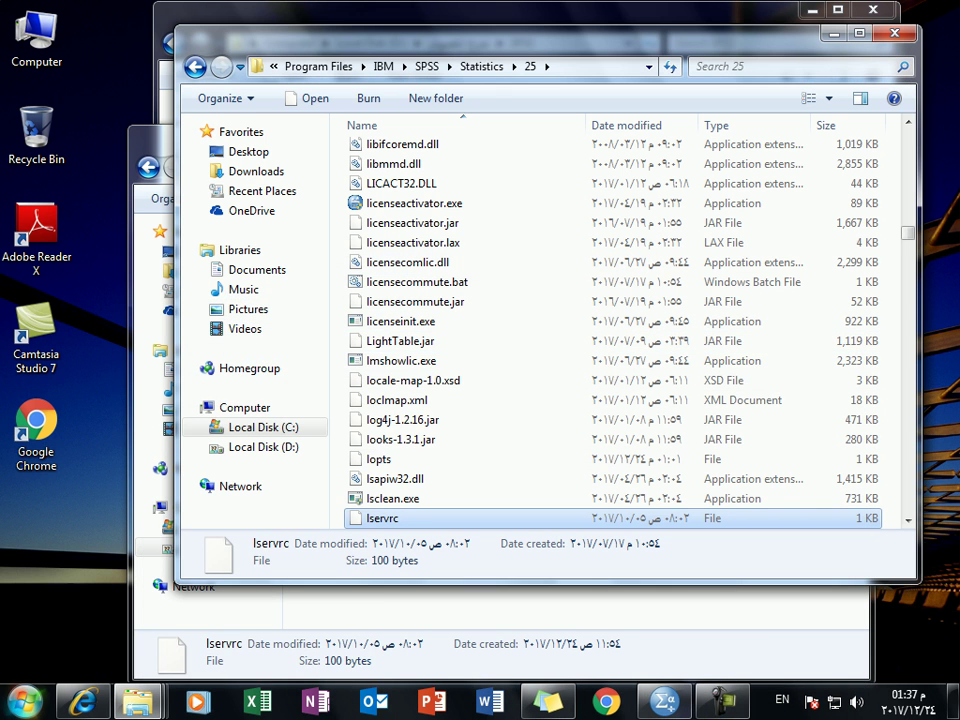
- Launch IBM SPSS Statistics 25 again to bring up its welcome dialog
left_click(23, 702)
left_click(65, 617)
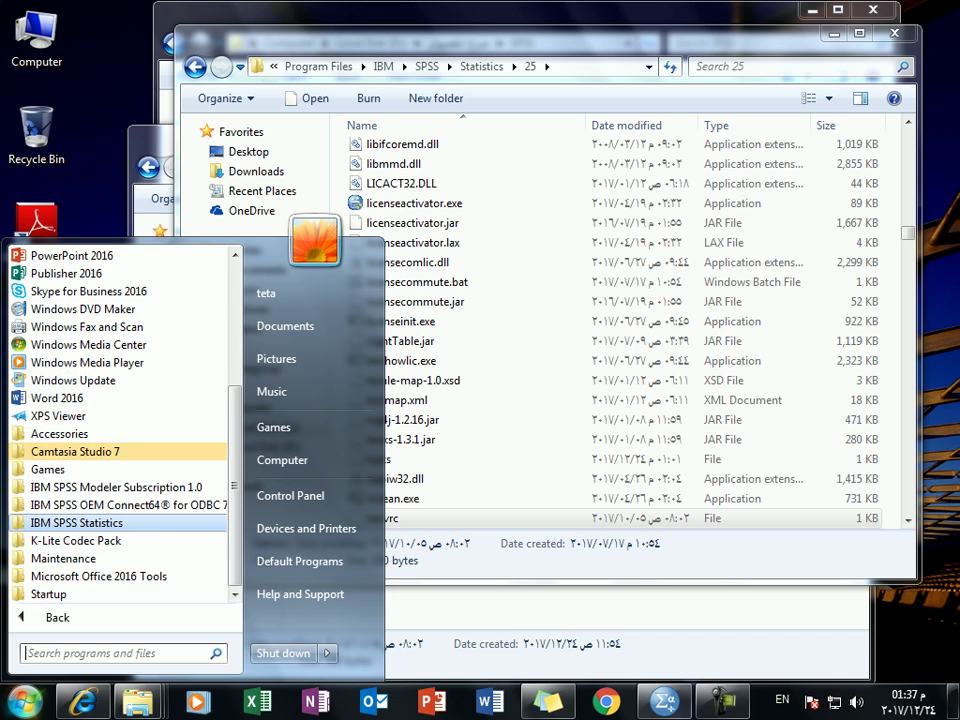
left_click(78, 540)
left_click(100, 558)
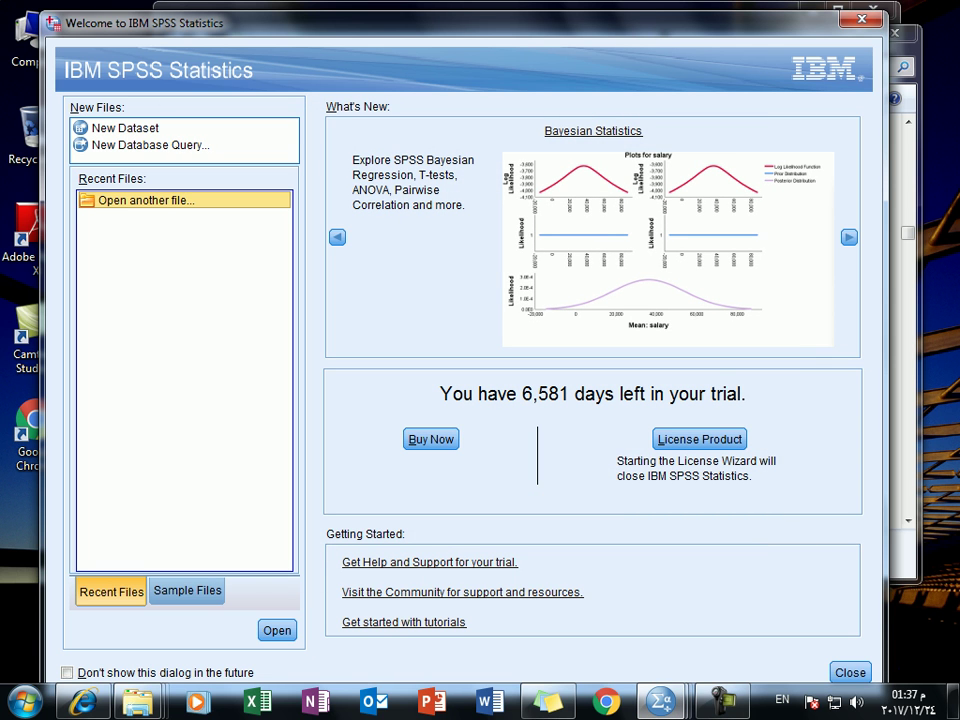
- Create a new empty dataset from the welcome dialog and select a cell in its data grid
left_click(125, 128)
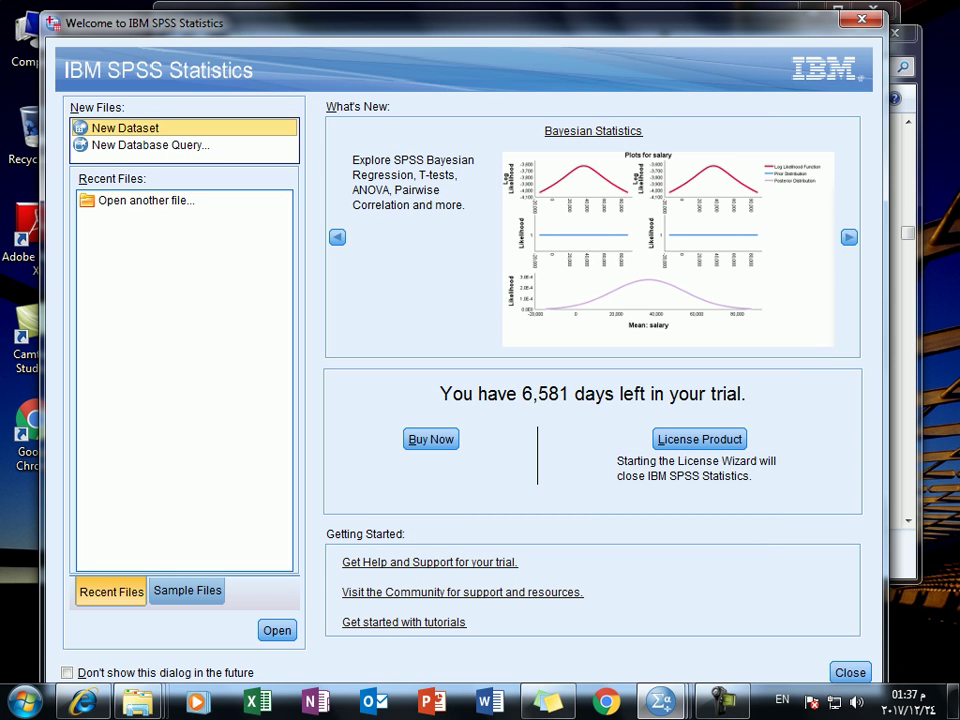
left_click(277, 630)
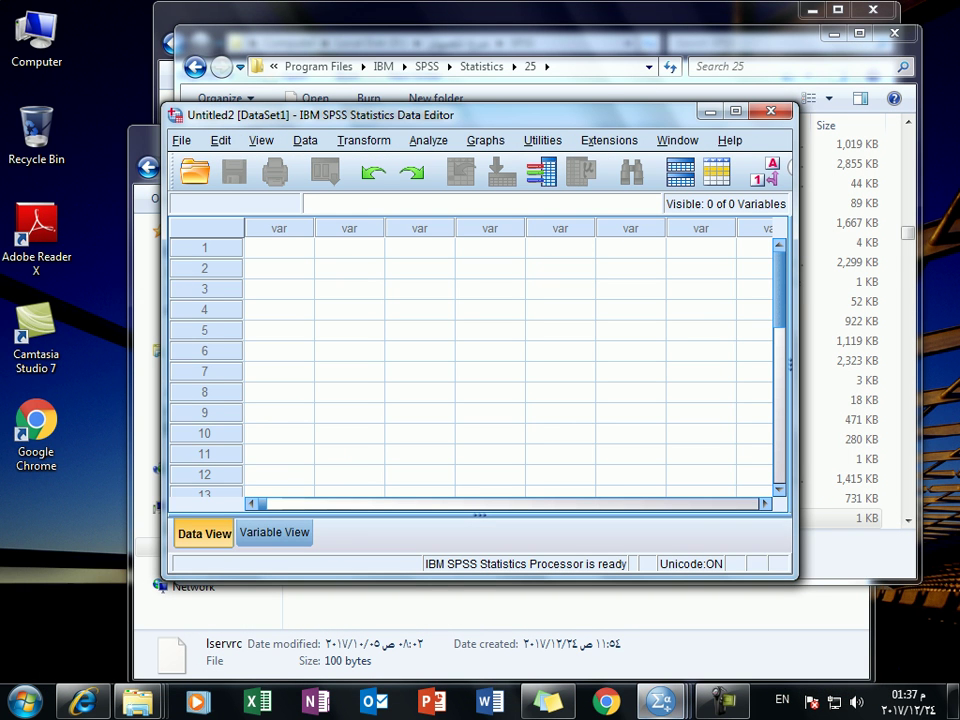
left_click(419, 289)
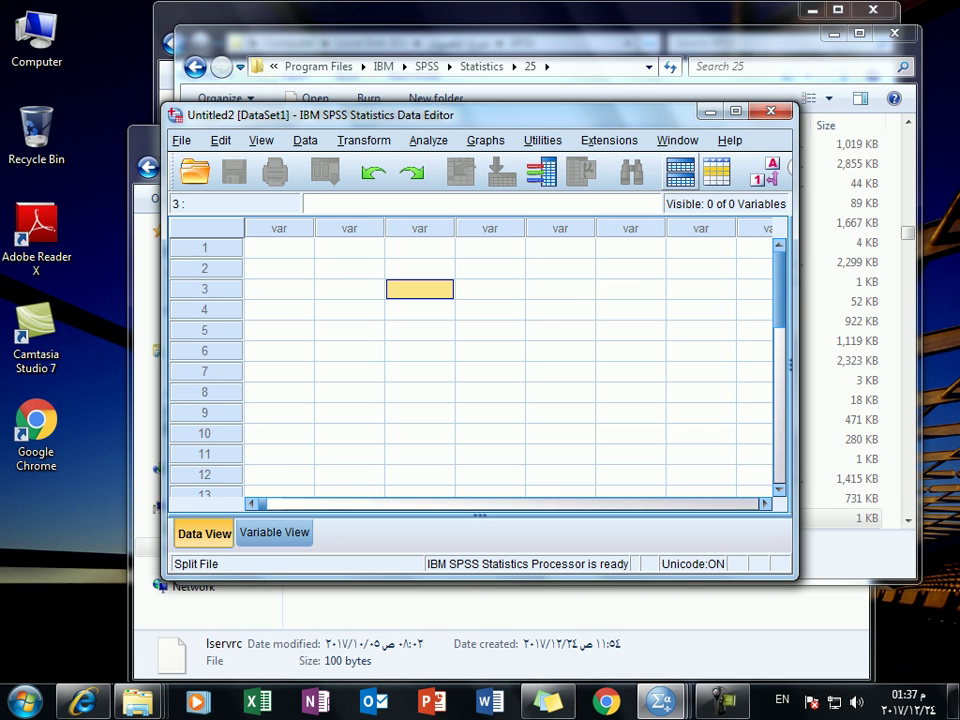
left_click(182, 141)
left_click(181, 140)
left_click(181, 140)
mouse_move(205, 164)
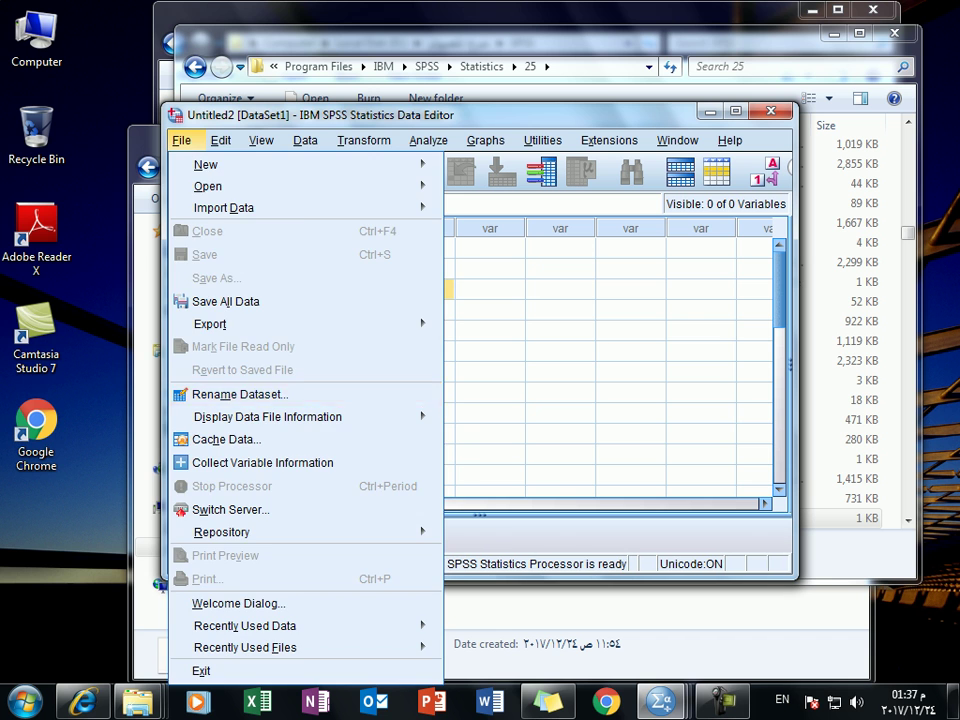
left_click(560, 351)
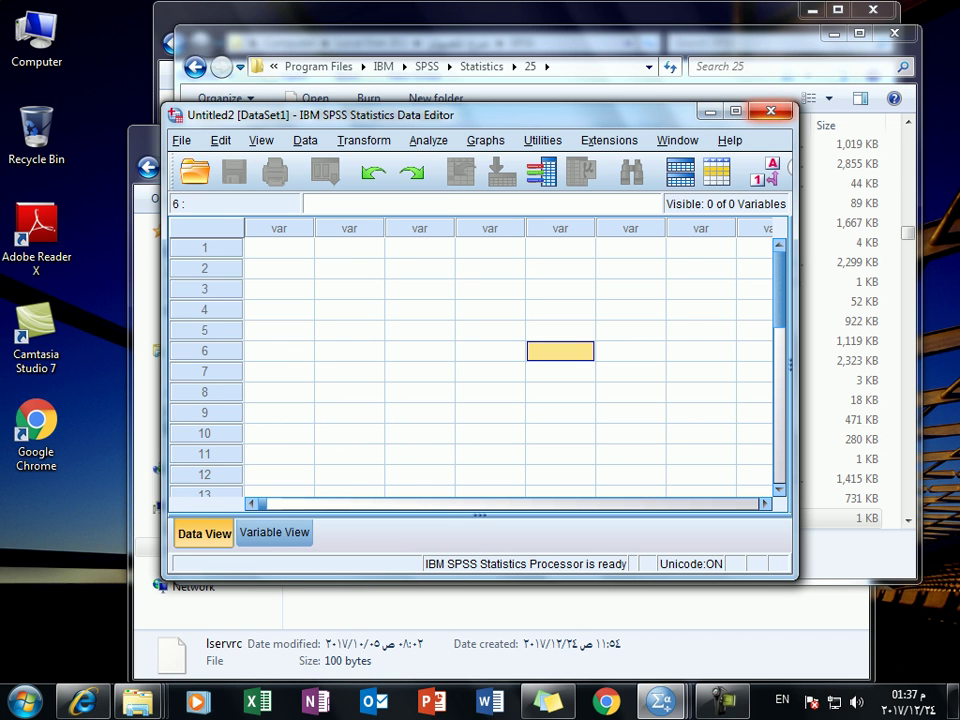
- Exit SPSS Statistics without saving the output document, bringing the remaining Data Editor window forward to close it
left_click(771, 110)
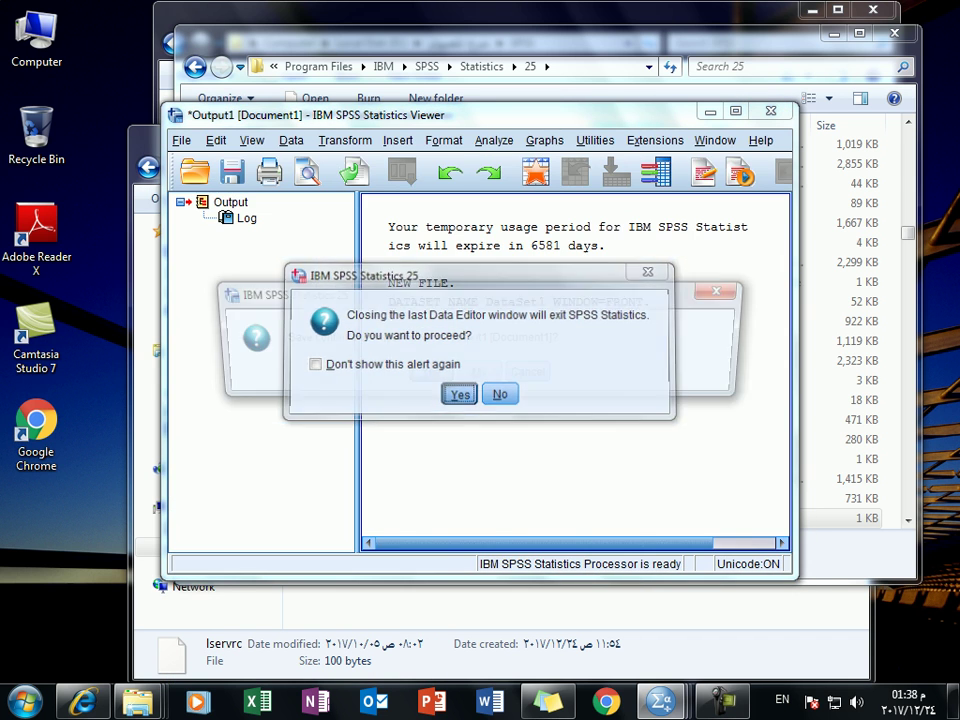
left_click(479, 375)
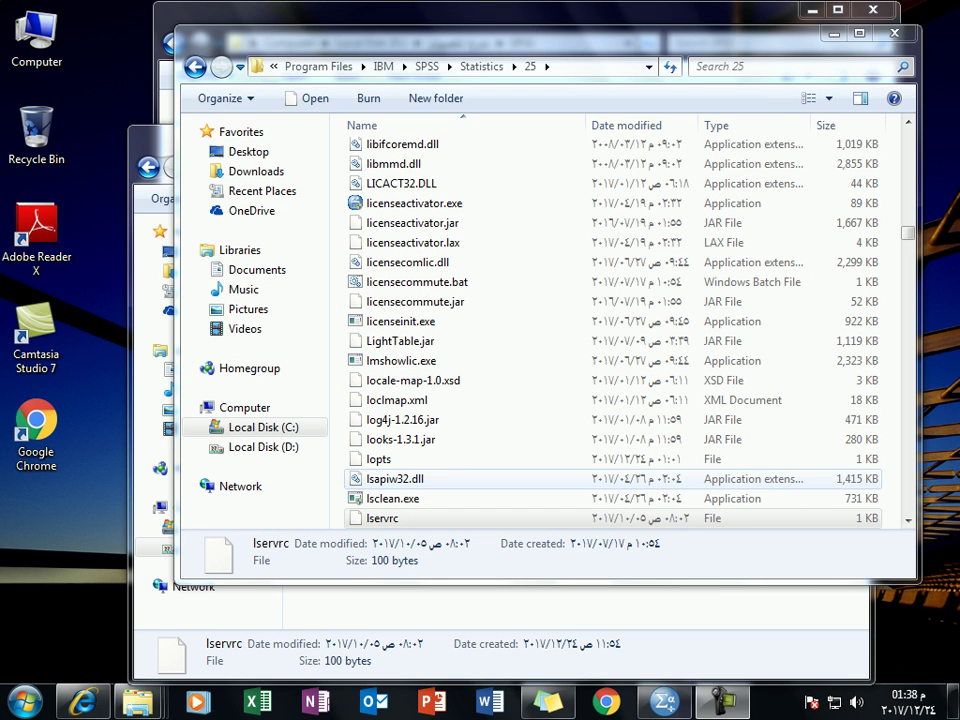
left_click(664, 702)
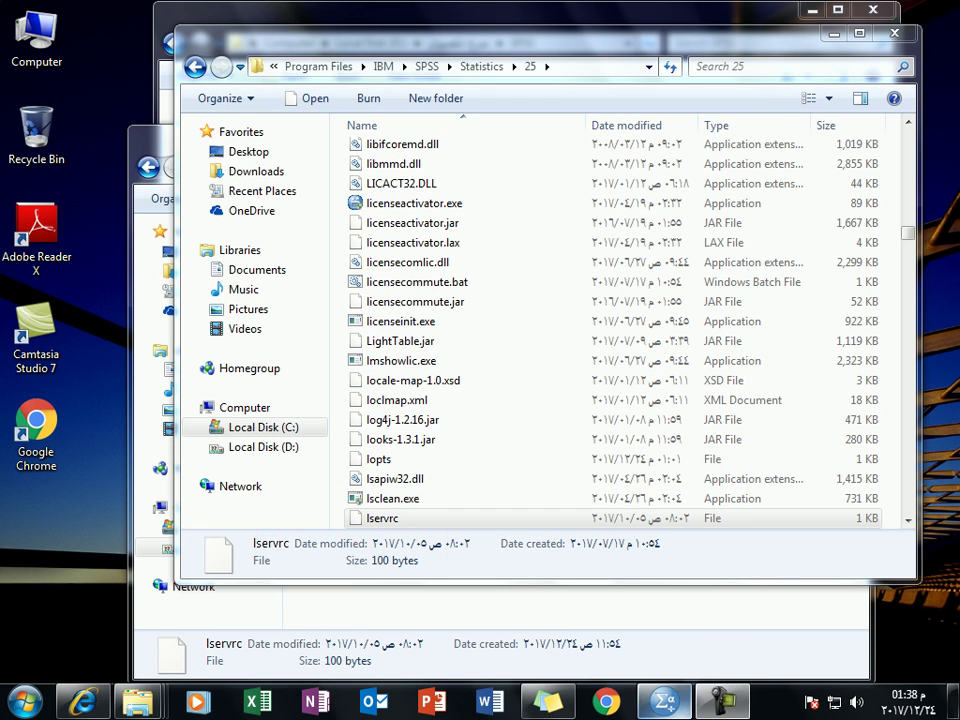
left_click(771, 111)
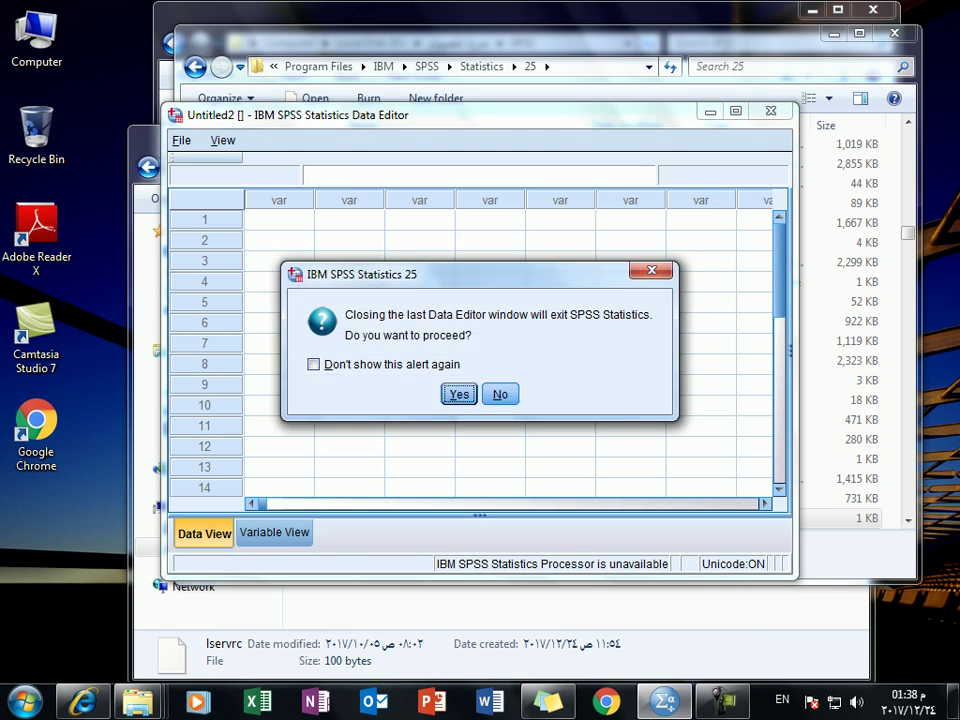